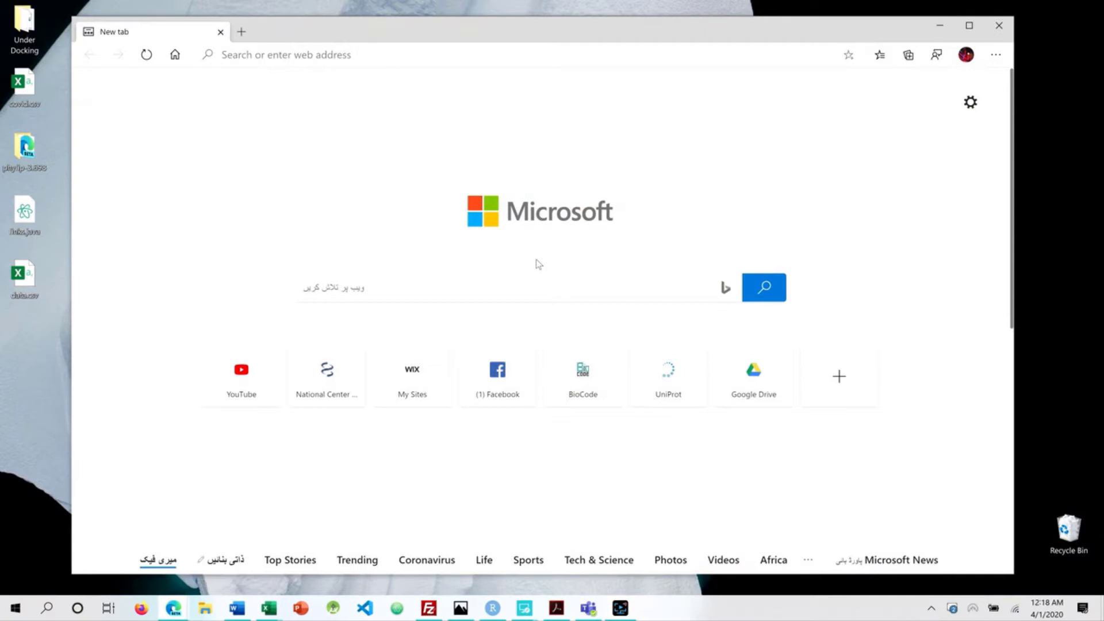
text(robetta 3d structure)
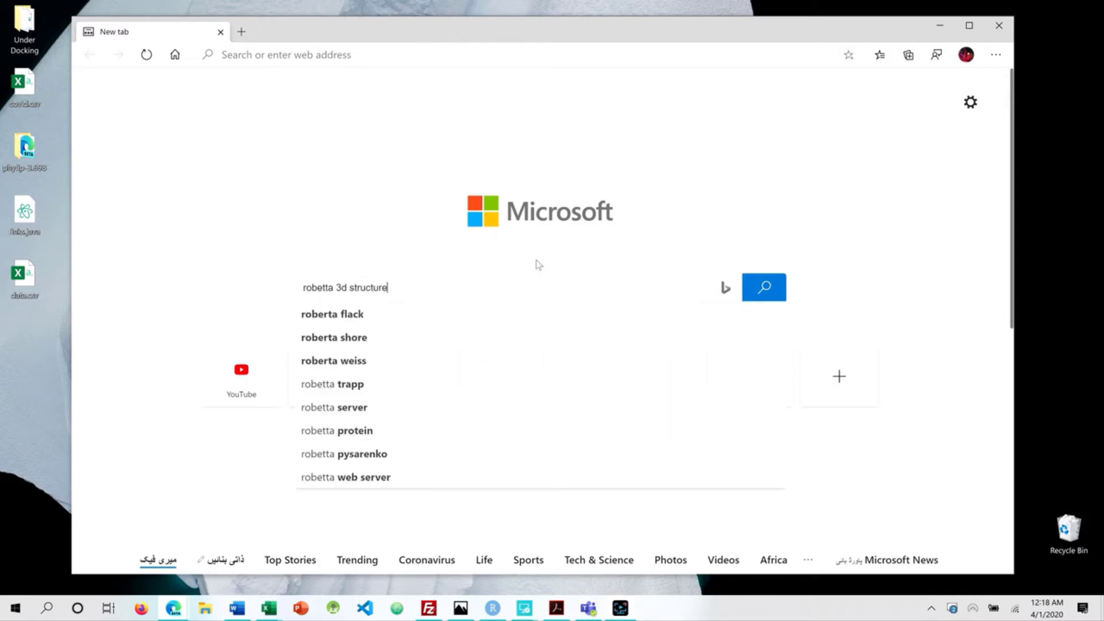
Run the Bing search for 'robetta 3d structure' in Edge
key(Return)
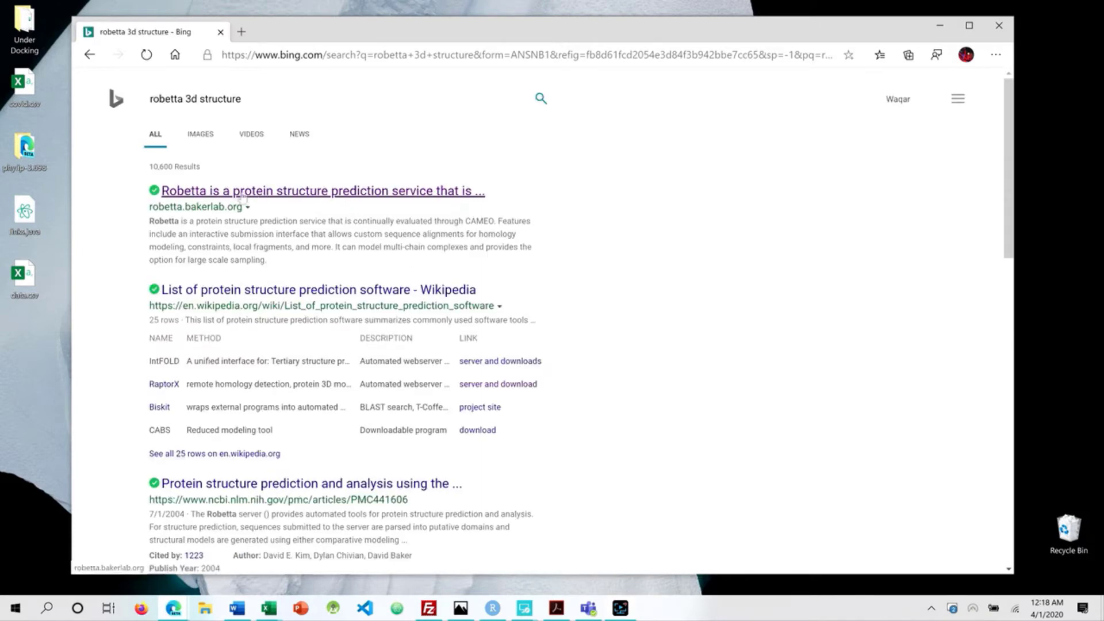
Go to robetta.bakerlab.org from the results and view the public Structure Prediction Queue
click(233, 199)
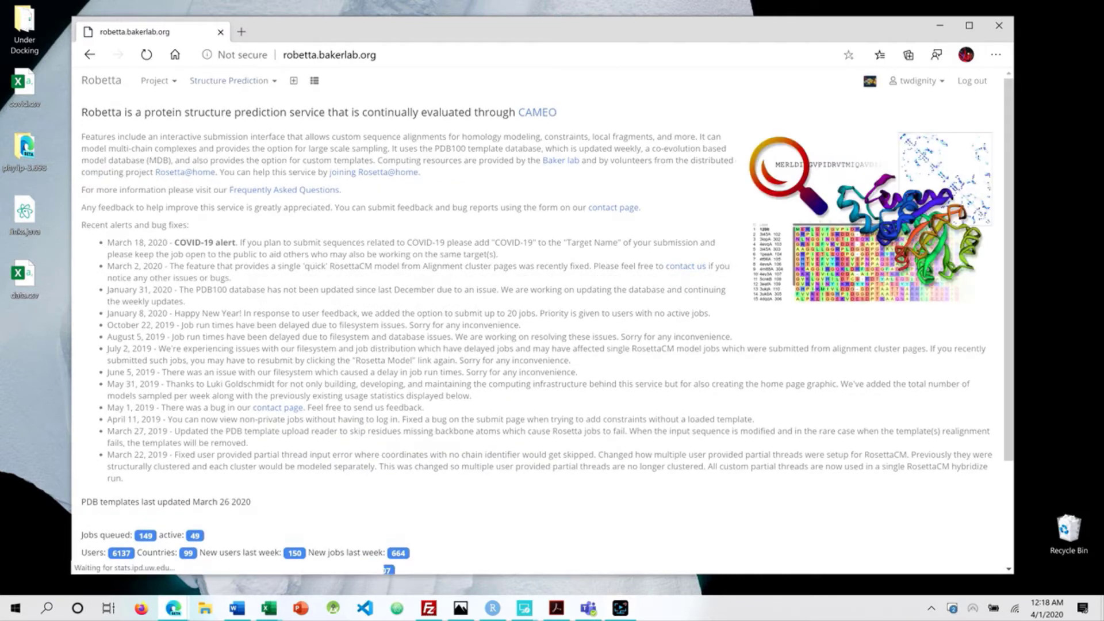
click(228, 91)
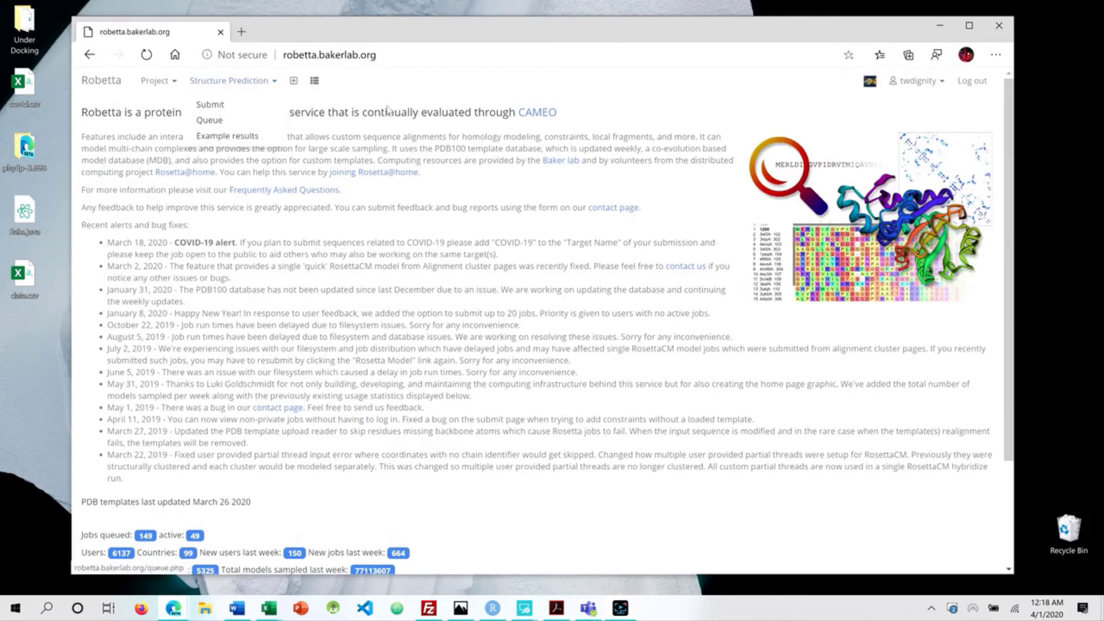
click(314, 83)
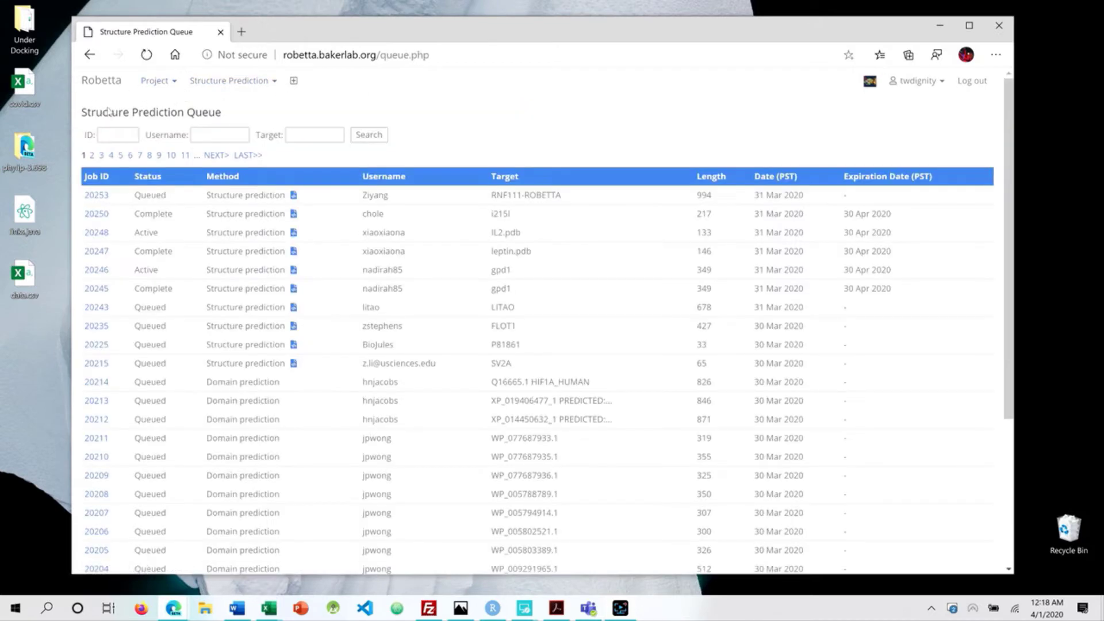
Return to the Robetta home page with the Structure Prediction options
click(90, 55)
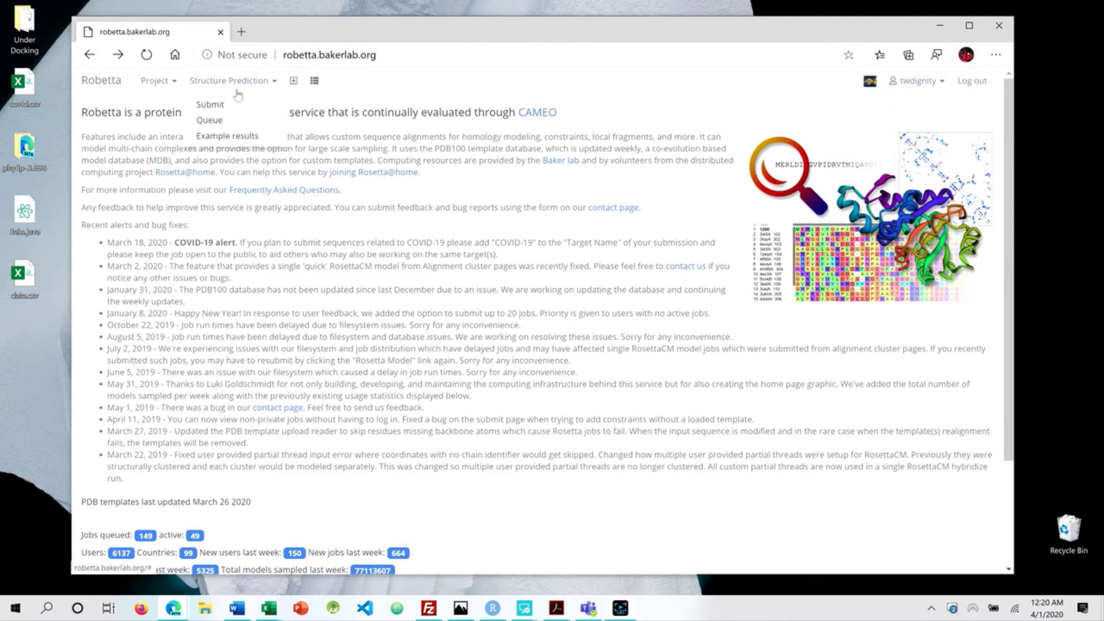
Load the submit-job form, then open My queue in a new tab showing the completed job
mouse_move(233, 80)
click(228, 104)
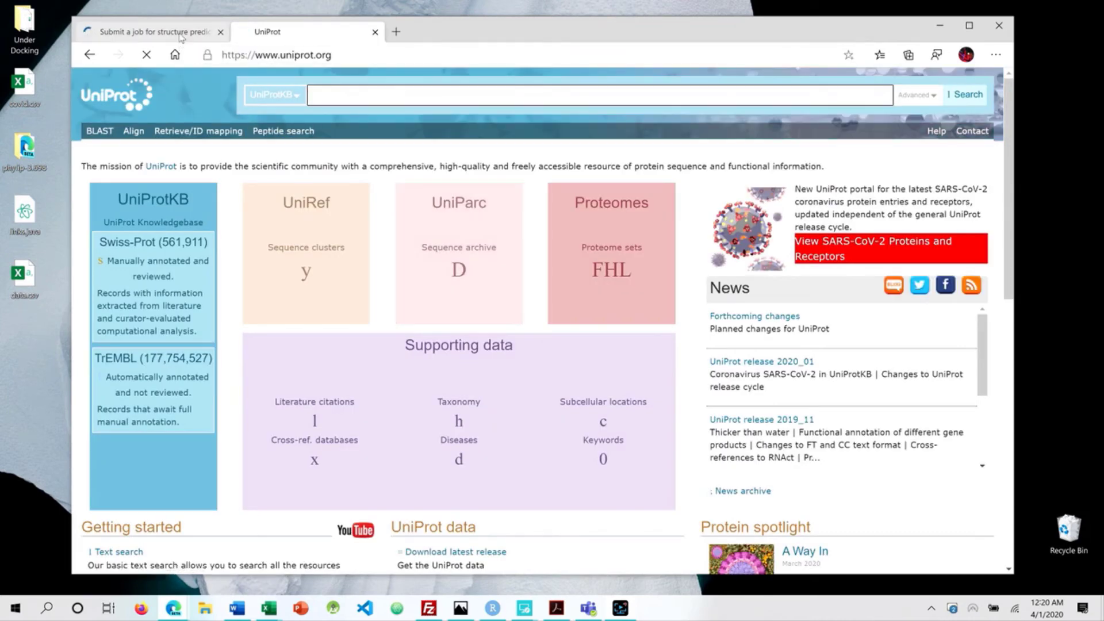
click(182, 32)
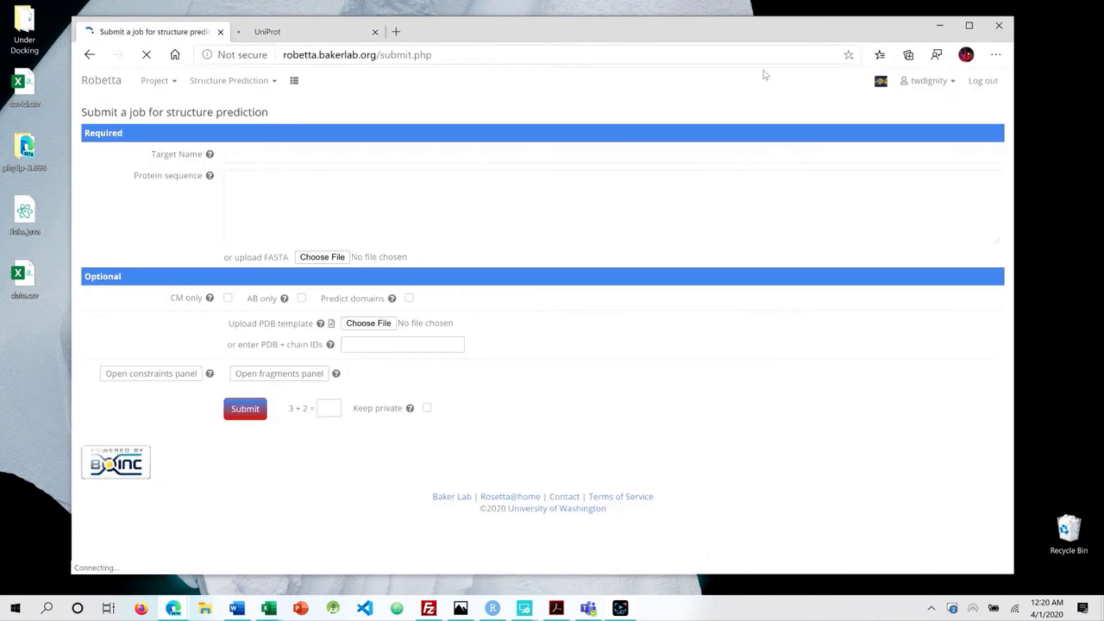
click(929, 80)
right_click(910, 123)
click(949, 131)
click(268, 32)
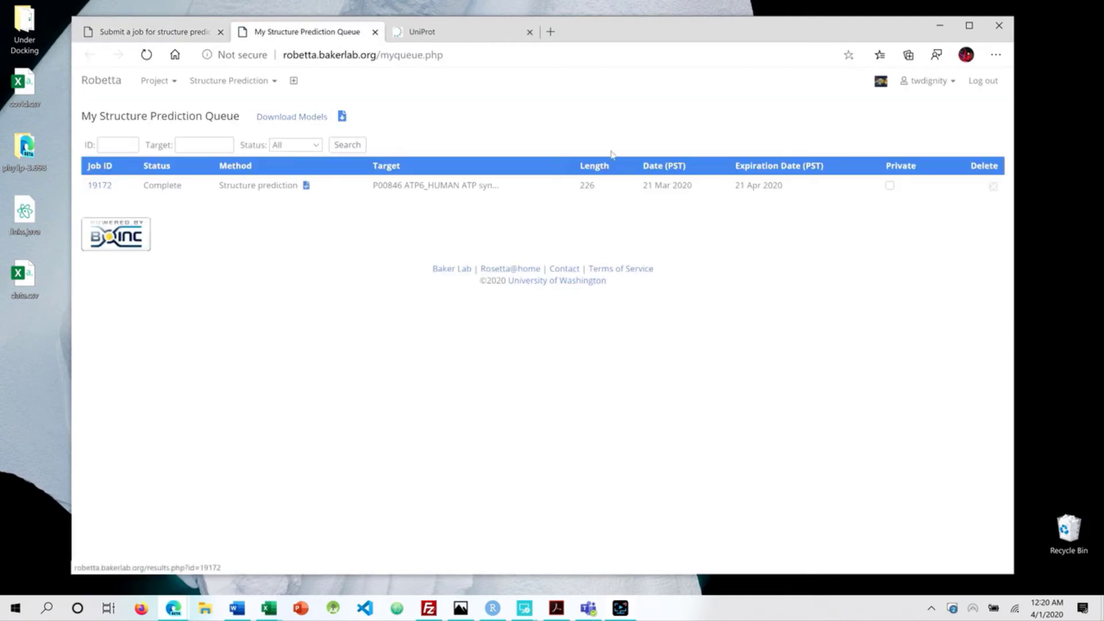
Search UniProtKB for 'atp6', then refine to 'atp6 homo sapiens' after fixing a typo
click(447, 43)
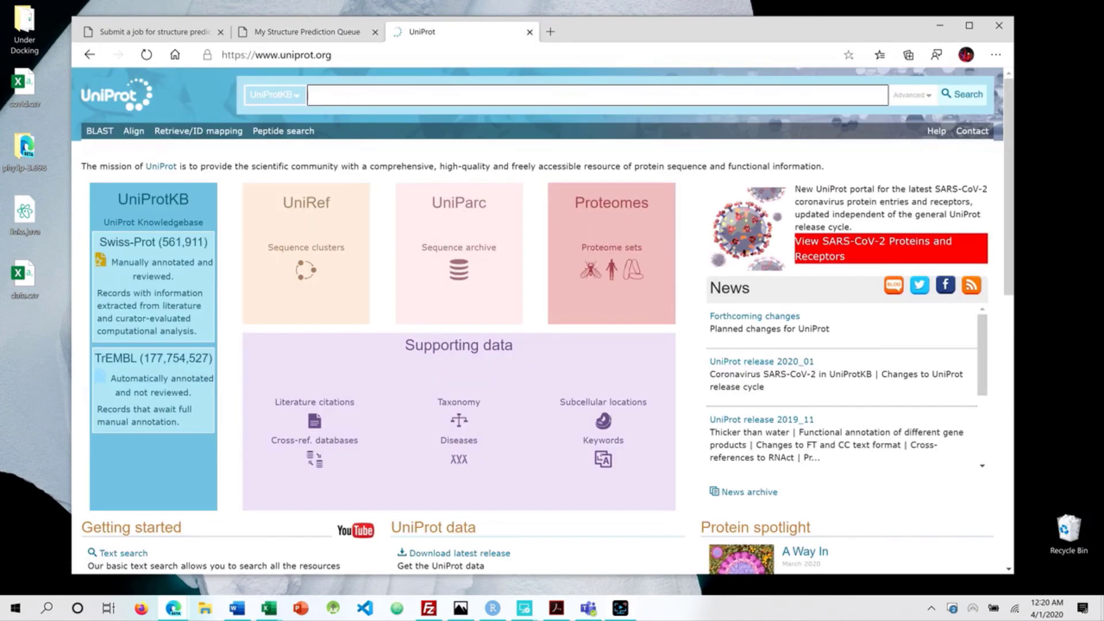
text(atp6)
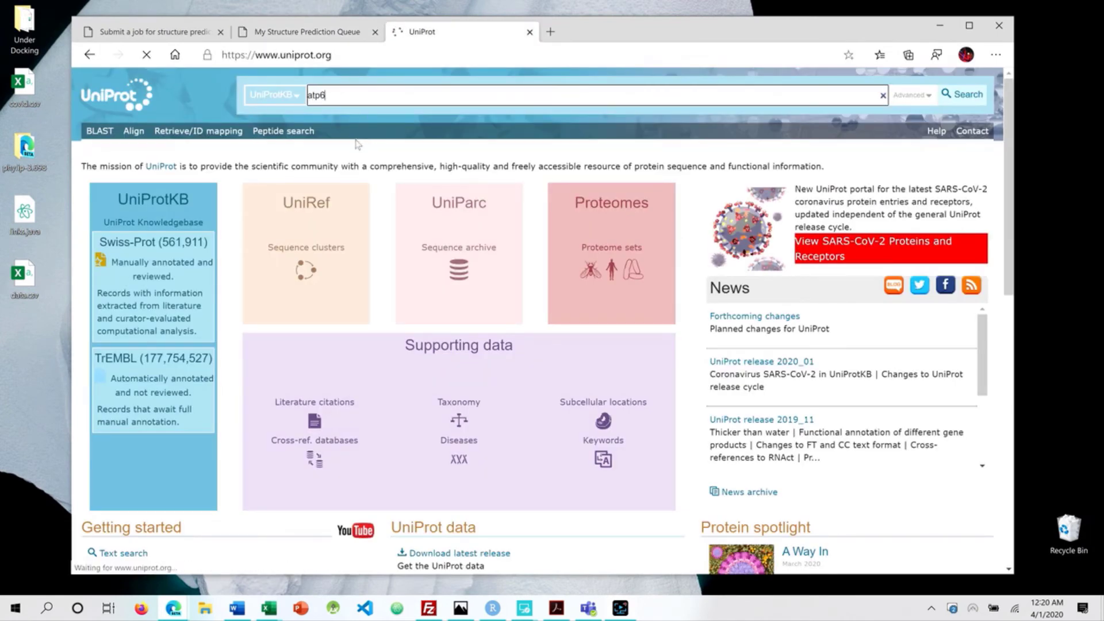
key(Return)
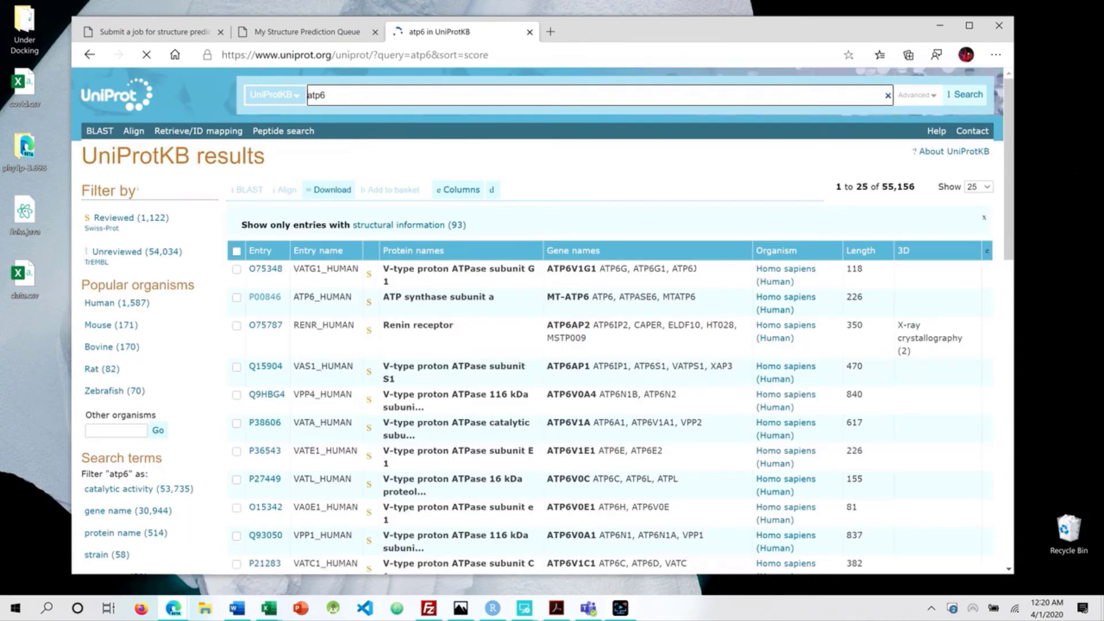
text( homo sap)
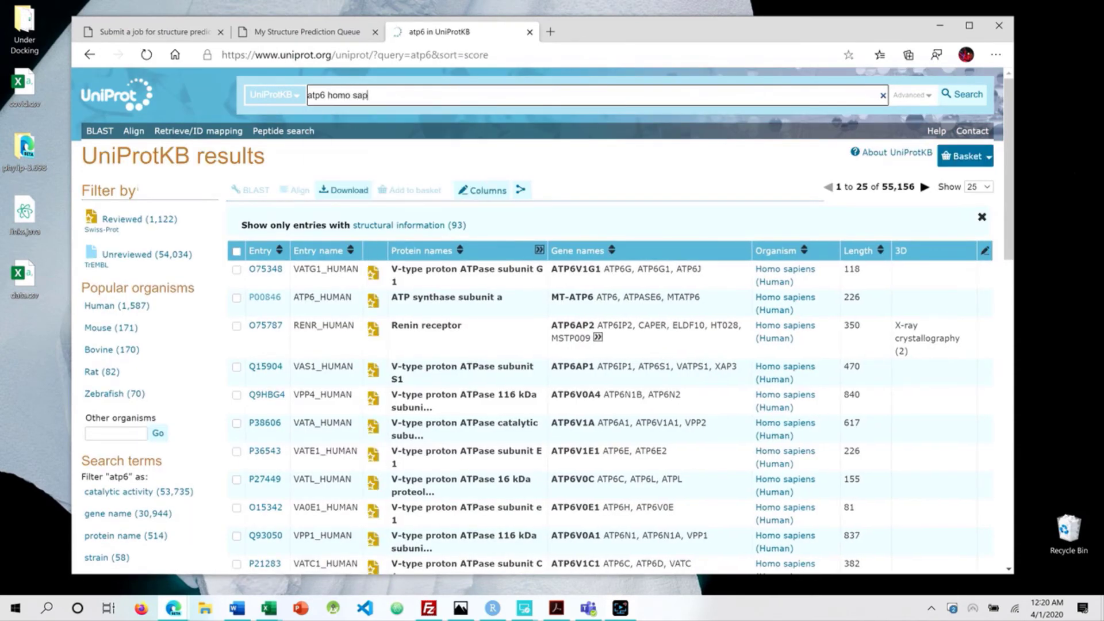
text(ines)
key(BackSpace)
key(BackSpace)
key(BackSpace)
text(ens)
key(Return)
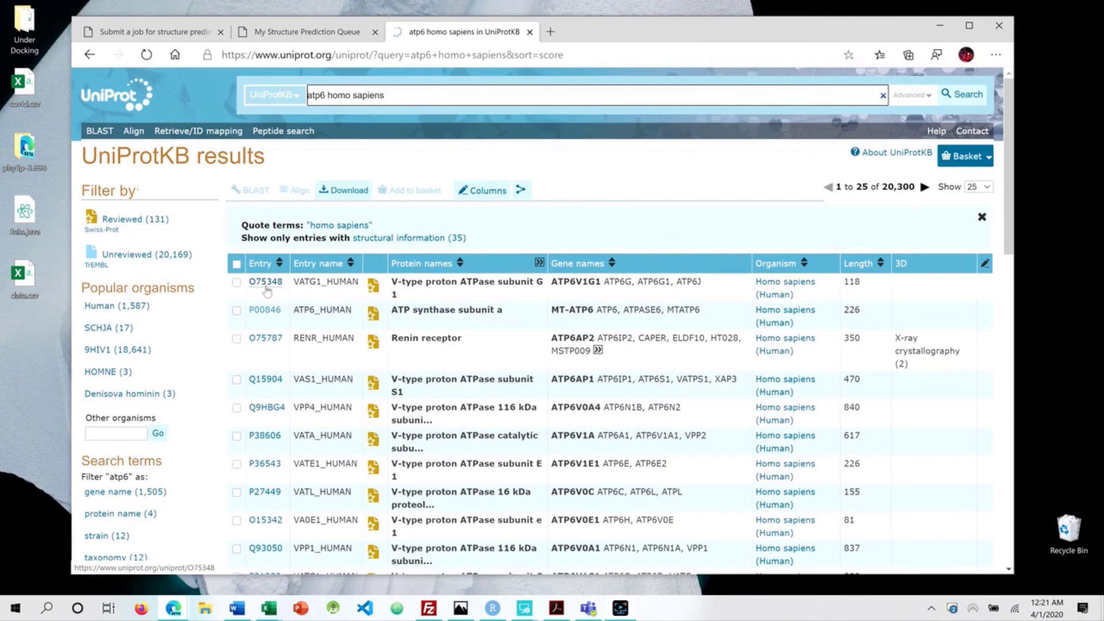
View entry P00846 as canonical FASTA, briefly selecting the four sequence lines
click(269, 316)
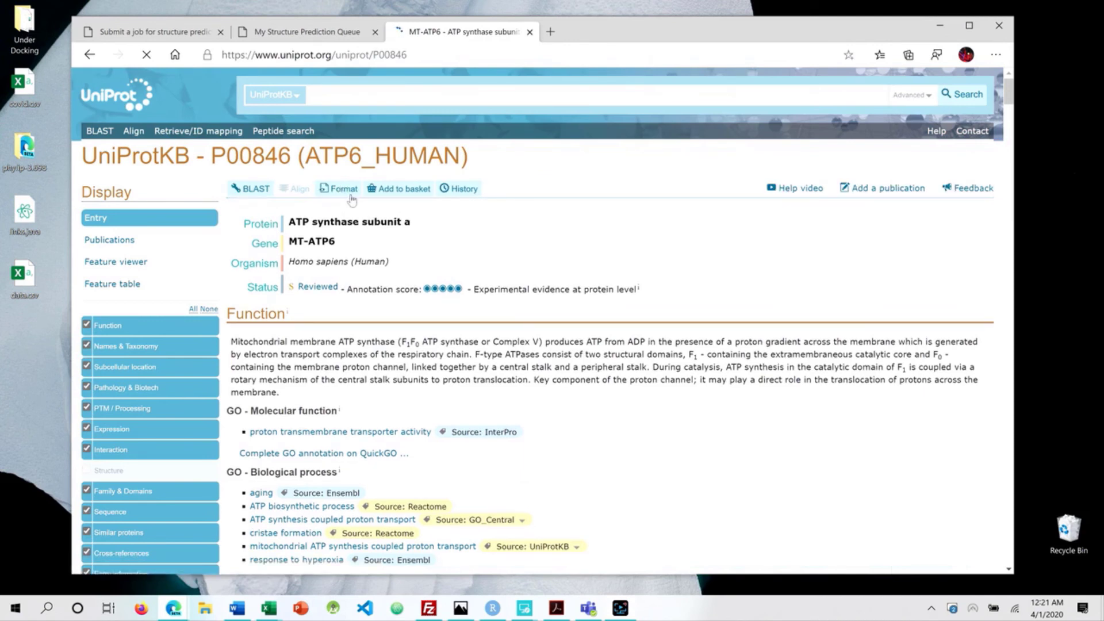
click(350, 197)
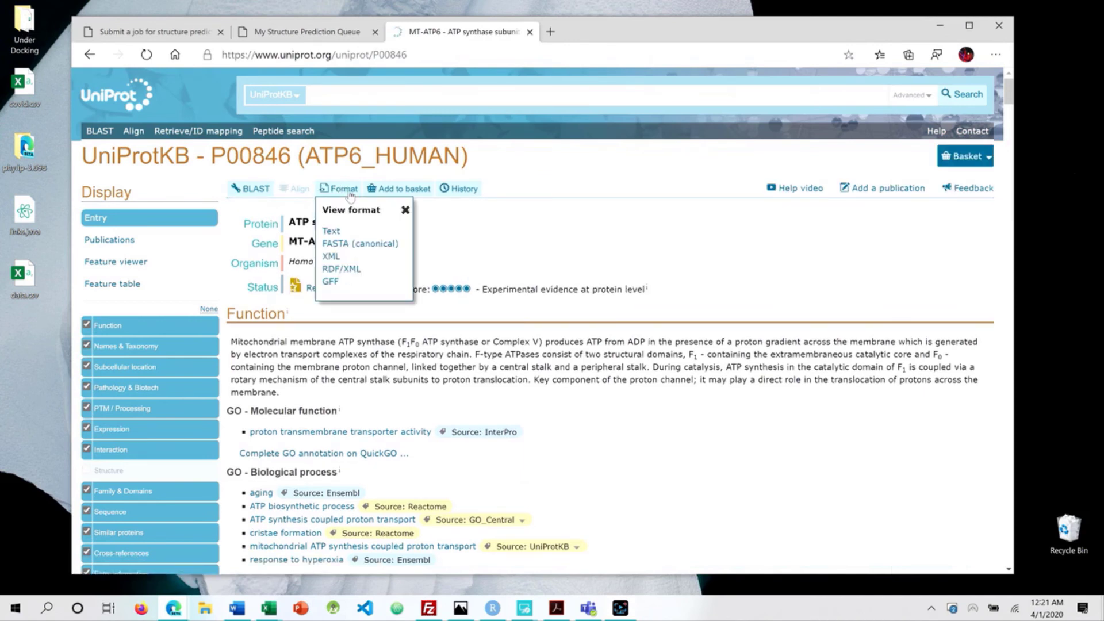
click(360, 243)
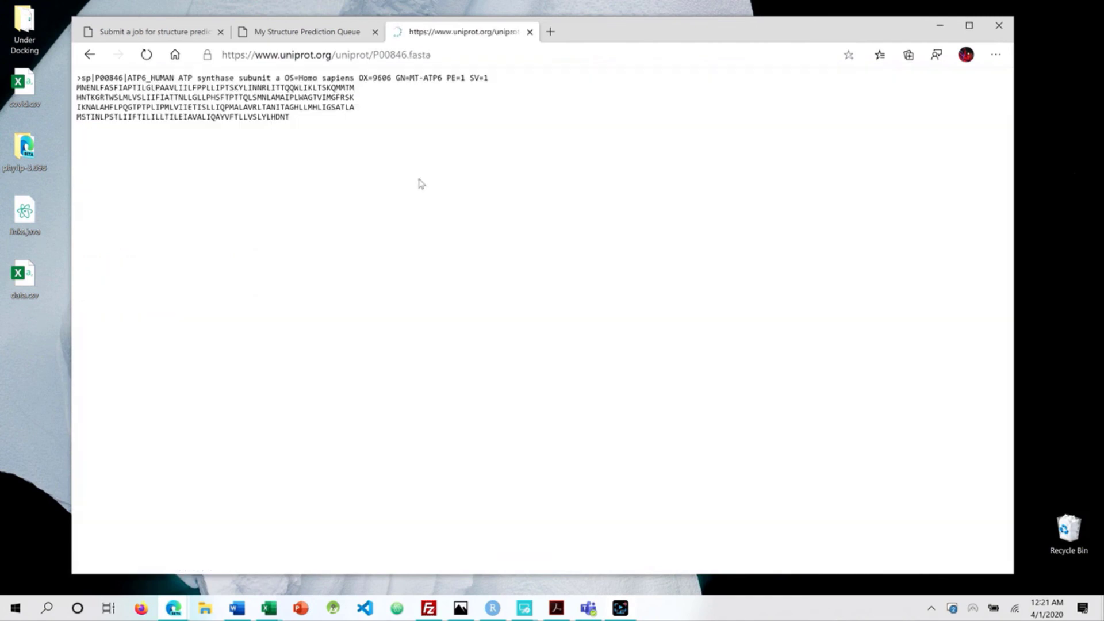
drag(291, 116, 77, 87)
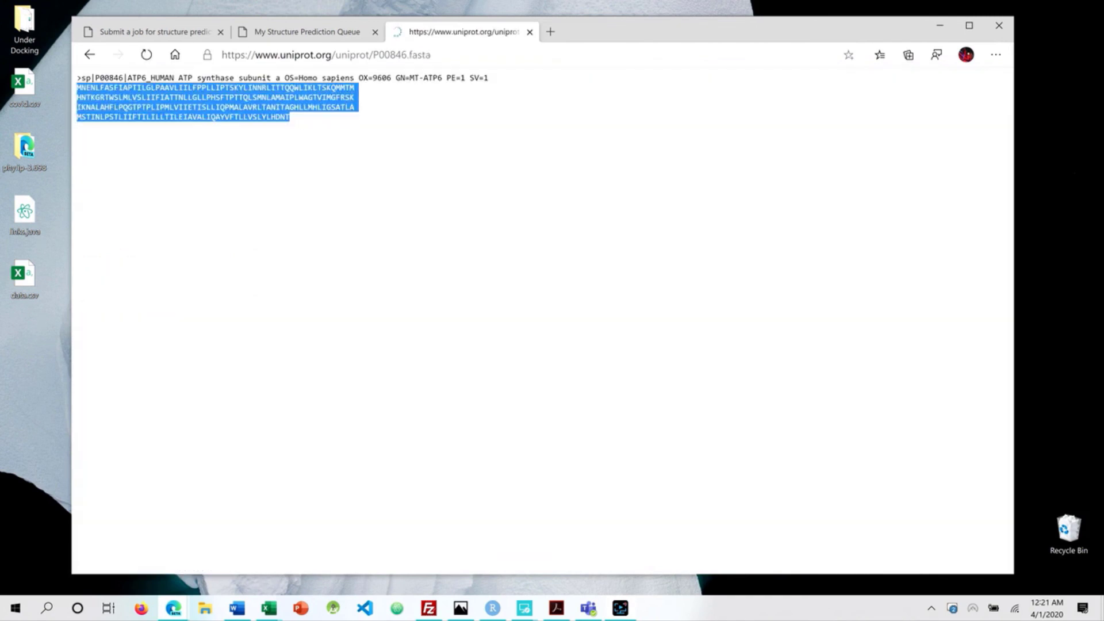
click(308, 239)
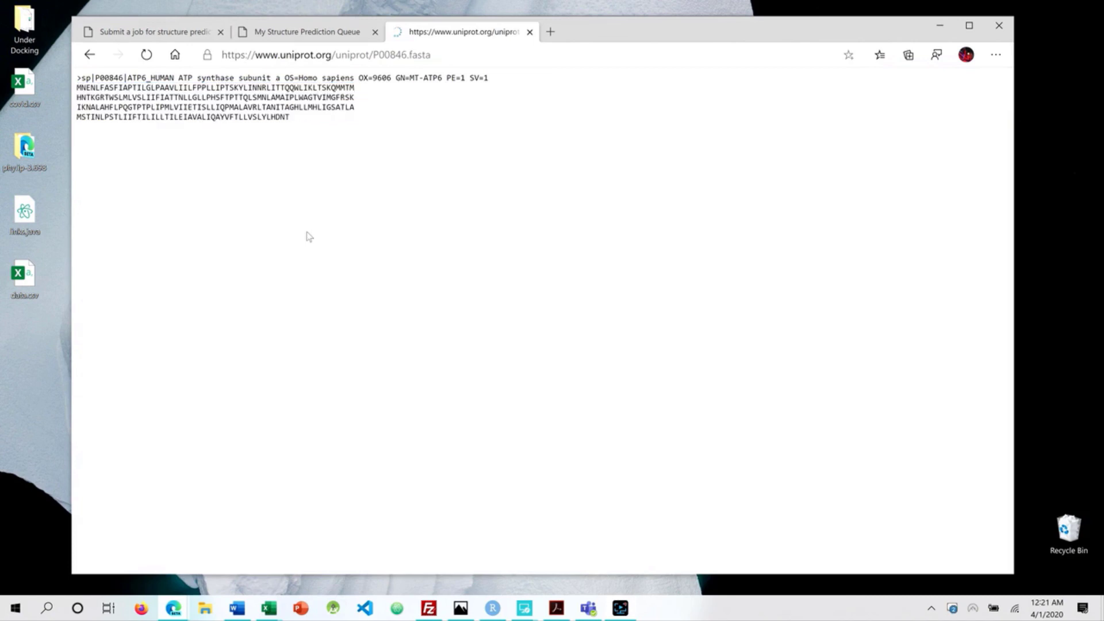